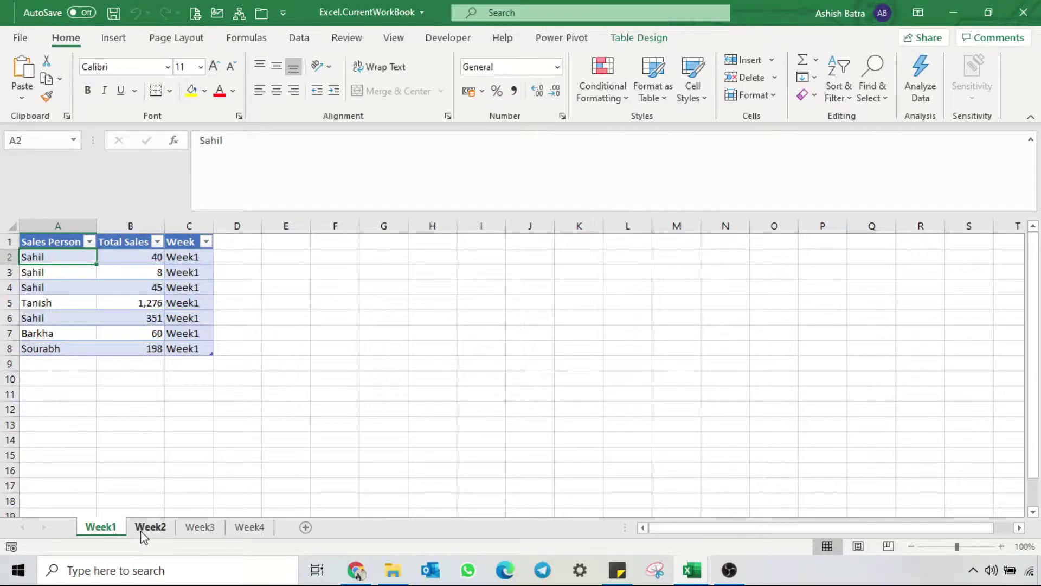
Glance at Week2, return to the Week1 sheet and show the Data ribbon tools
left_click(143, 533)
key("ctrl+Page_Up")
left_click(299, 37)
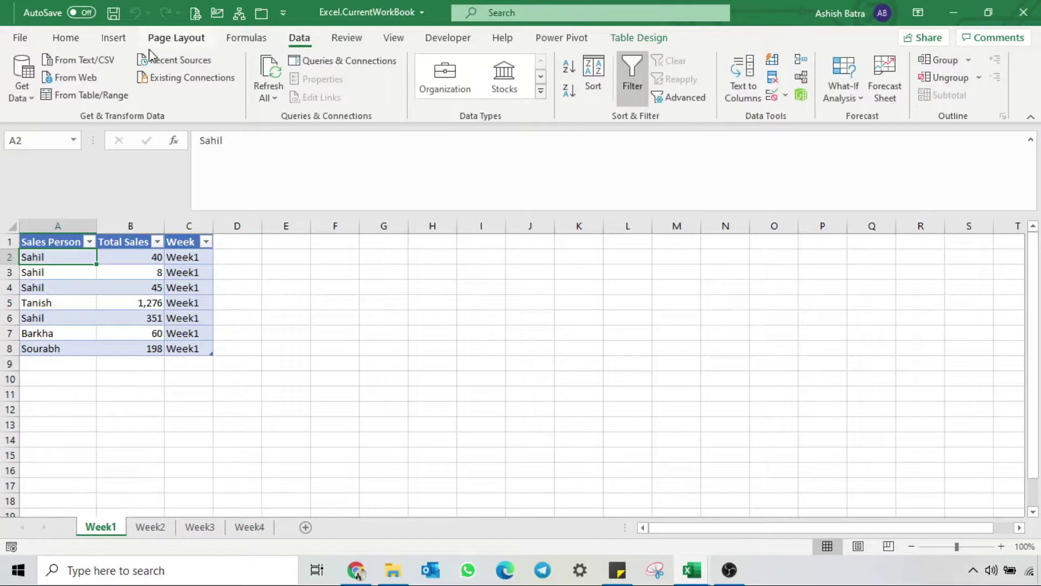
Send the Week1 sales table to Power Query Editor using From Table/Range
left_click(91, 95)
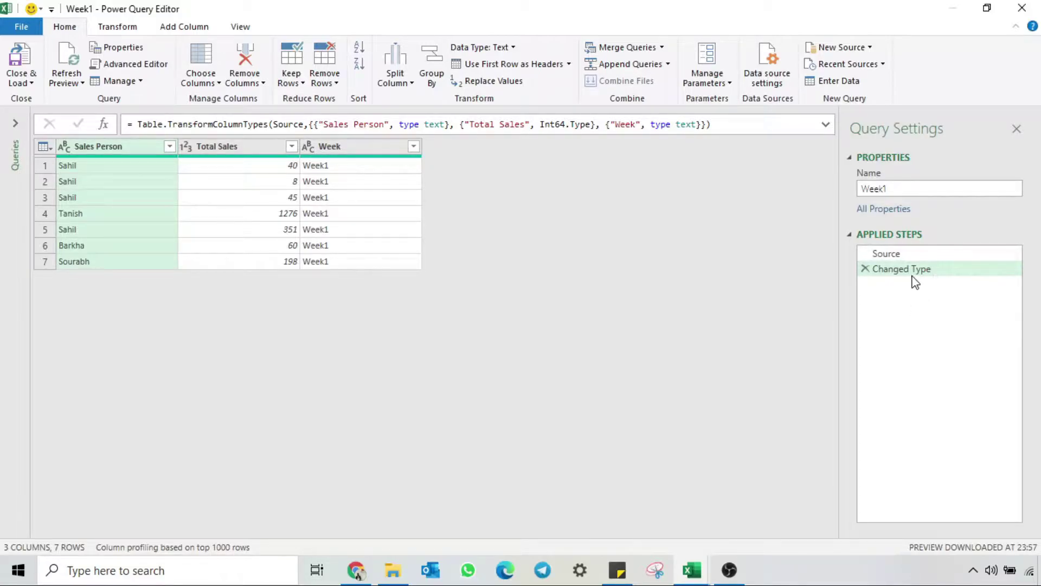
Delete {[Name="Week1"]}[Content] from the Source formula, leaving = Excel.CurrentWorkbook()
left_click(921, 255)
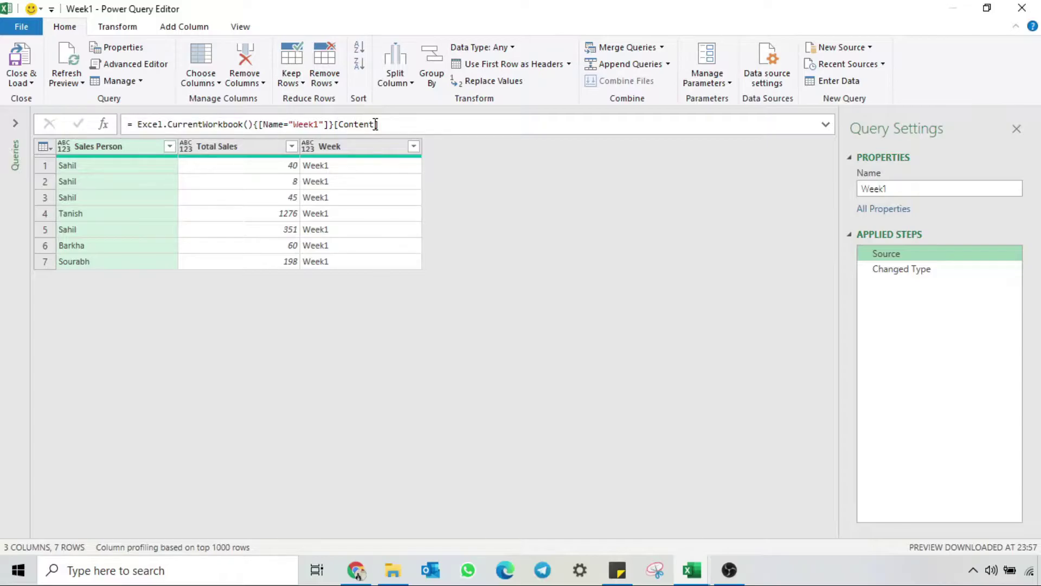
left_click_drag(254, 125, 544, 130)
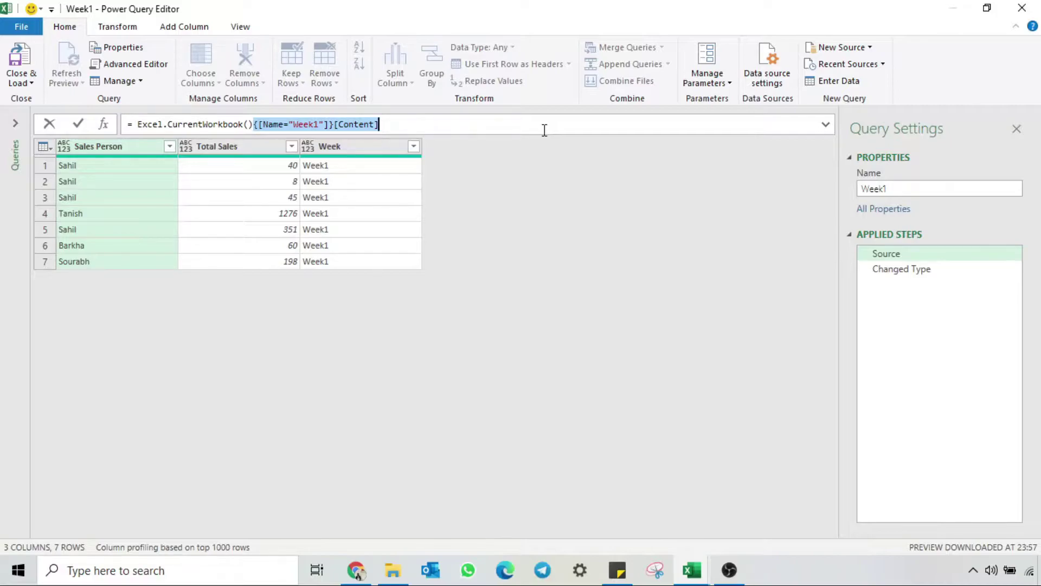
key("BackSpace")
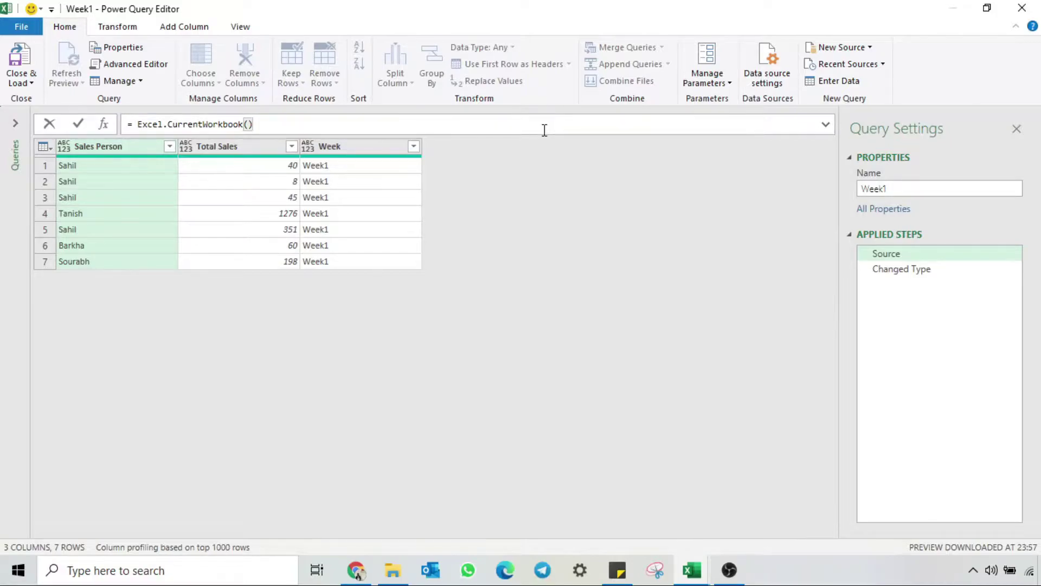
Commit the formula and expand Content into Sales Person, Total Sales and Week, giving 28 rows
key("Return")
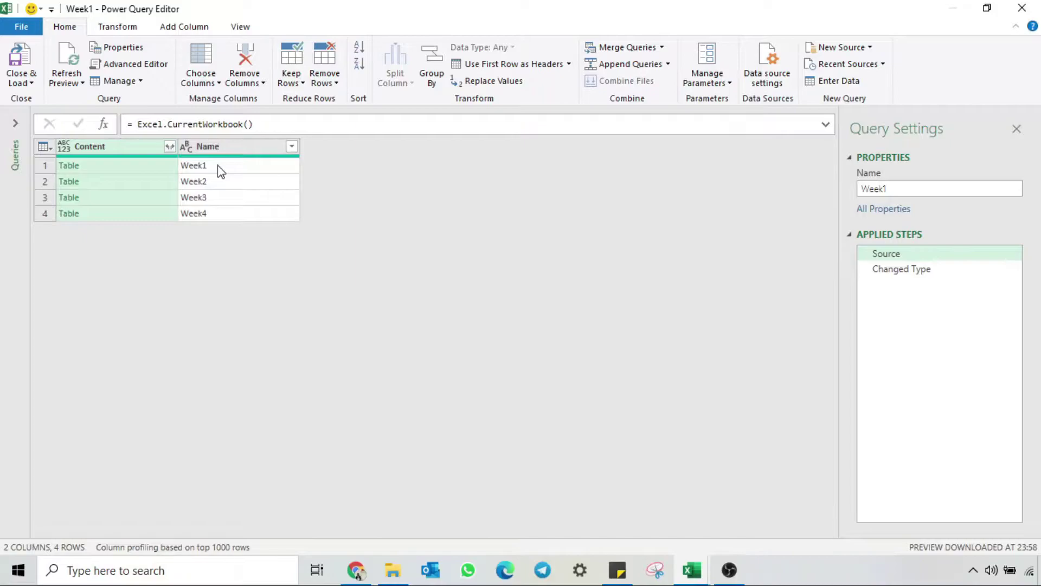
left_click(169, 146)
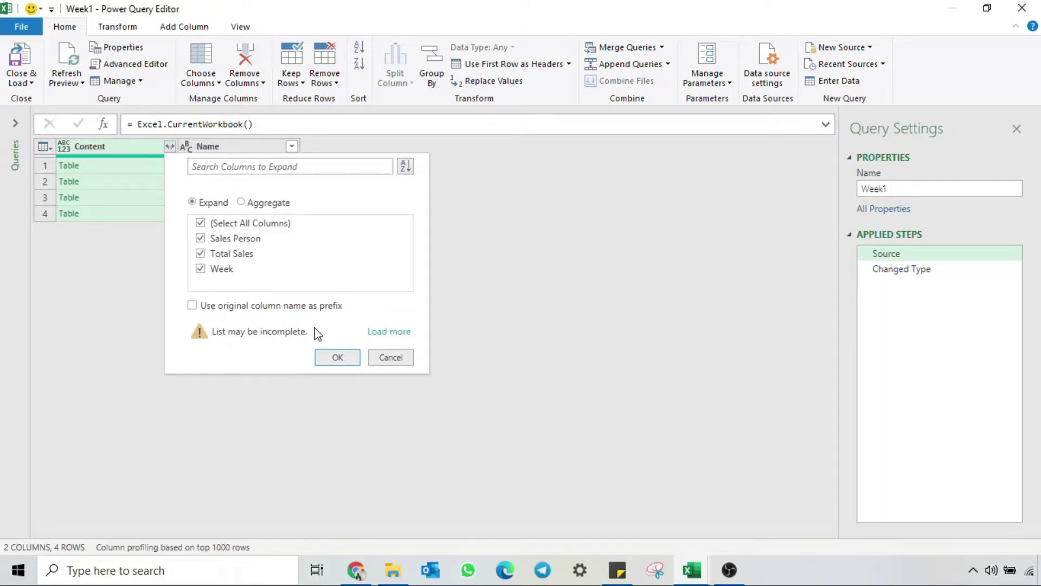
left_click(338, 360)
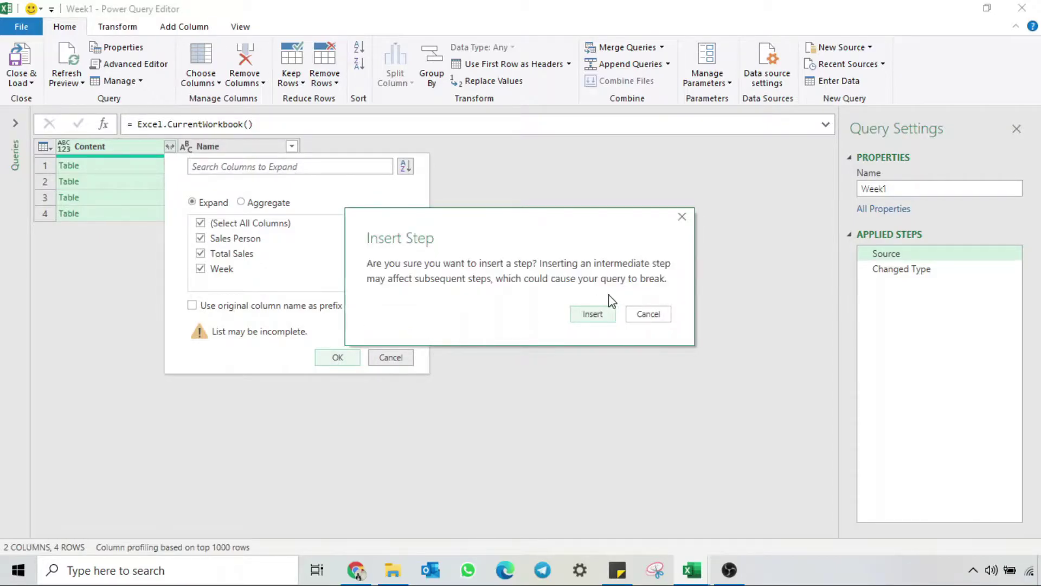
left_click(592, 314)
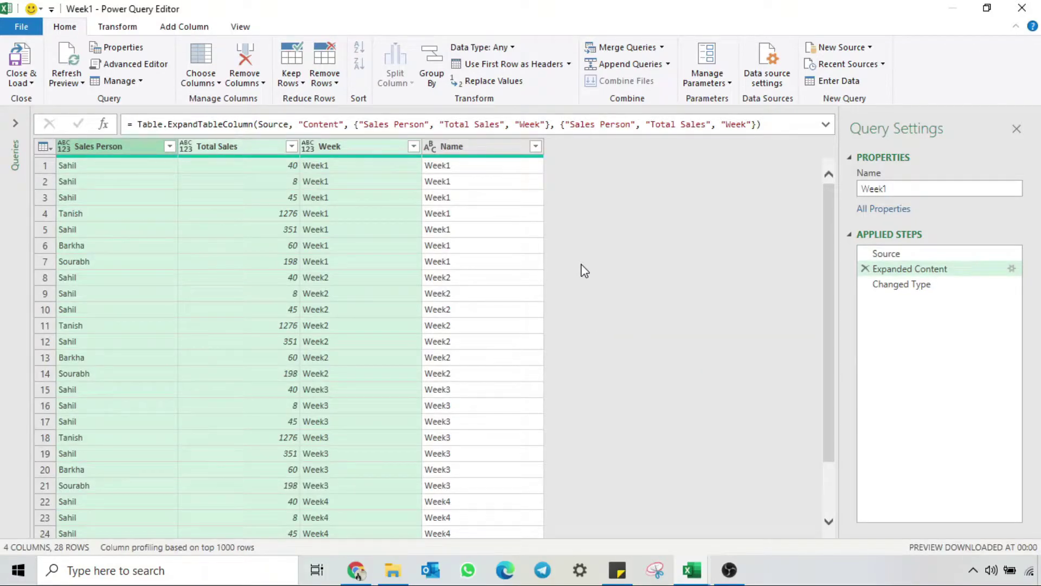
Remove the Name column from the combined table
left_click(463, 146)
right_click(463, 146)
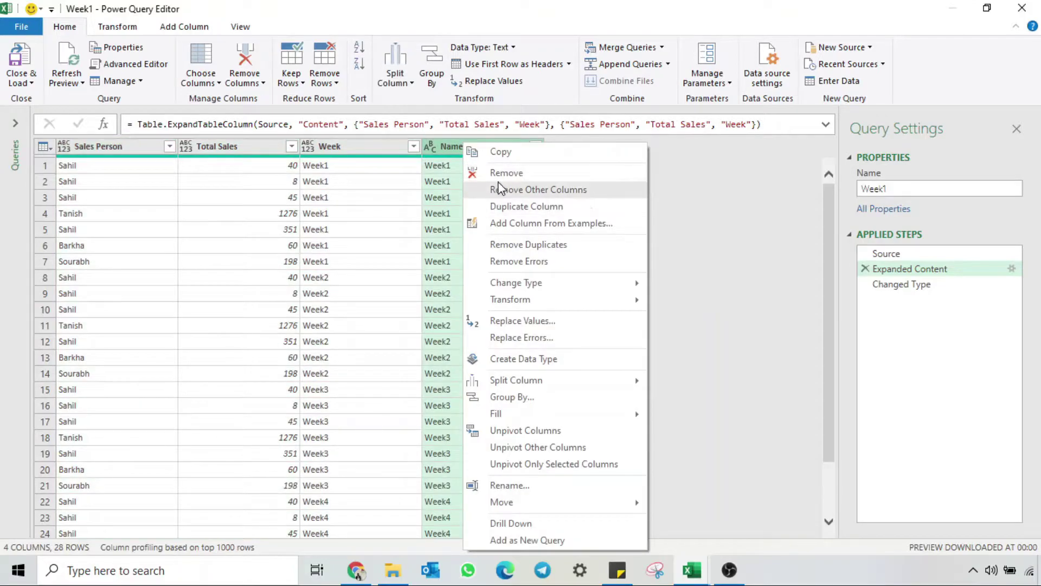
left_click(499, 171)
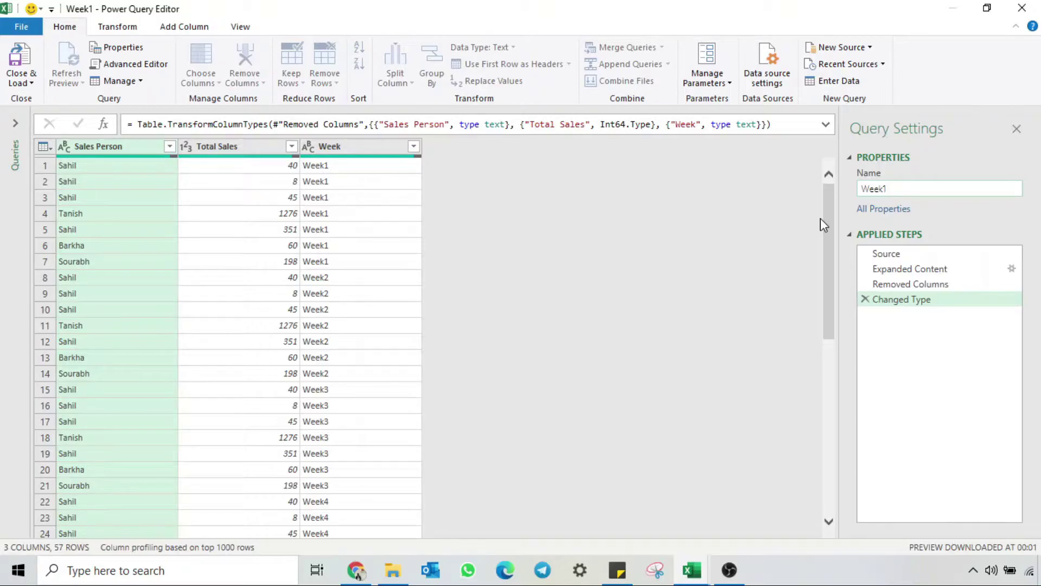
Rename the query Combined_Week_Table and load it into the workbook
double_click(900, 188)
type("Combined_Week_Table")
key("Return")
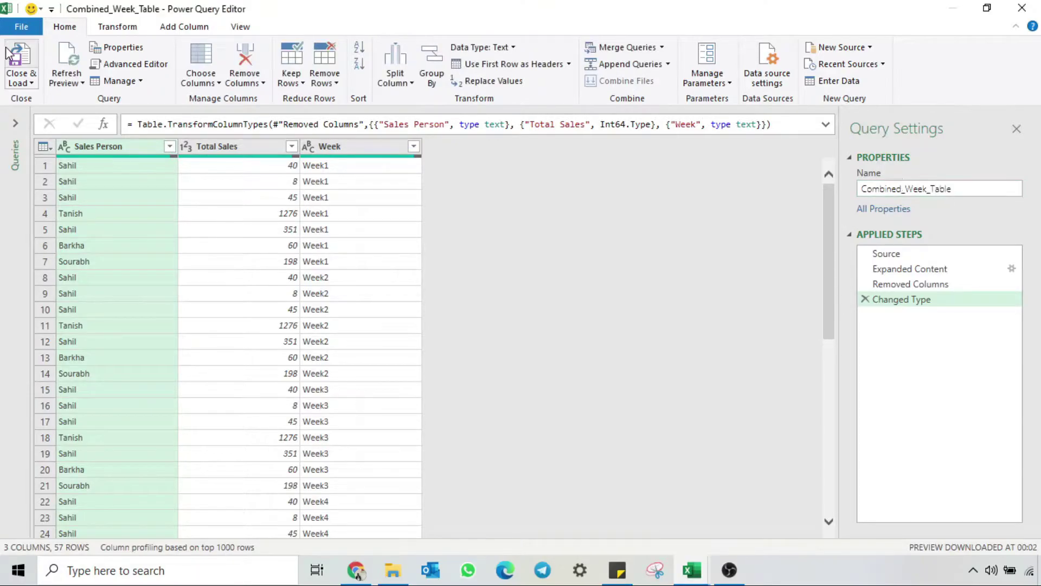
left_click(19, 58)
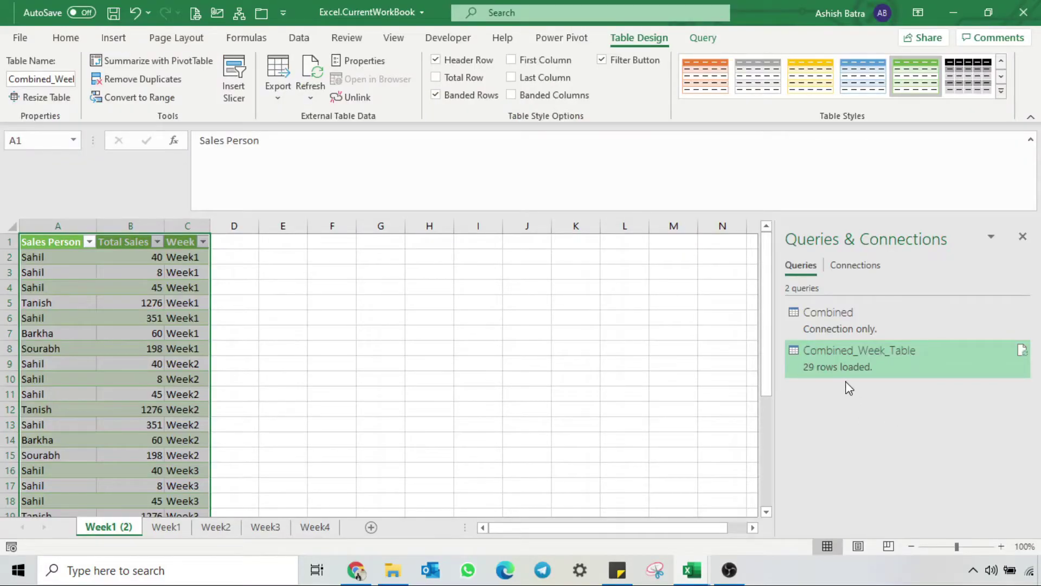
Inspect the Sales Person entries on the Week2 and Week3 sheets
mouse_move(848, 385)
left_click(215, 527)
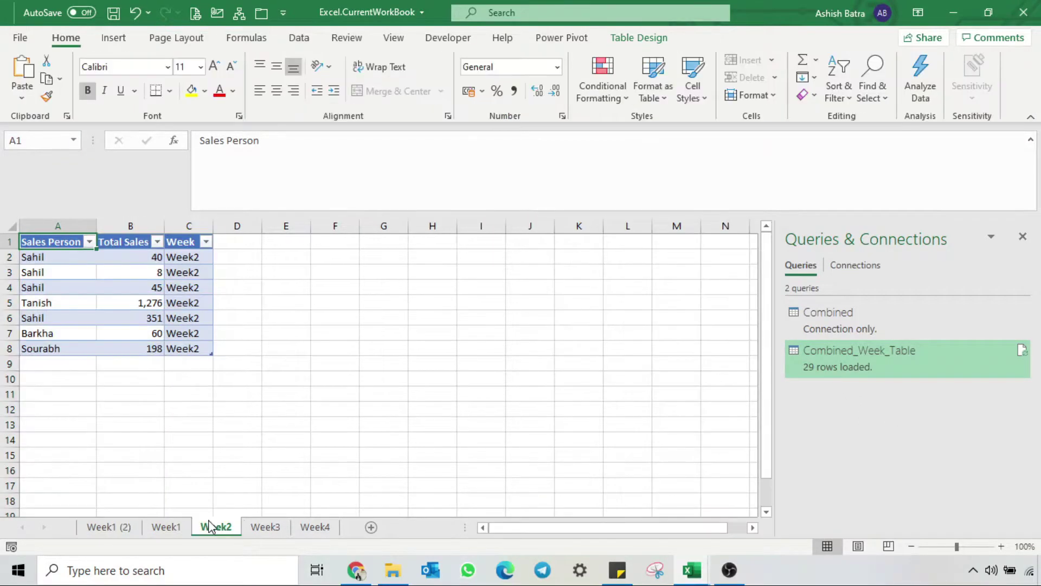
key("Down")
key("ctrl+shift+Down")
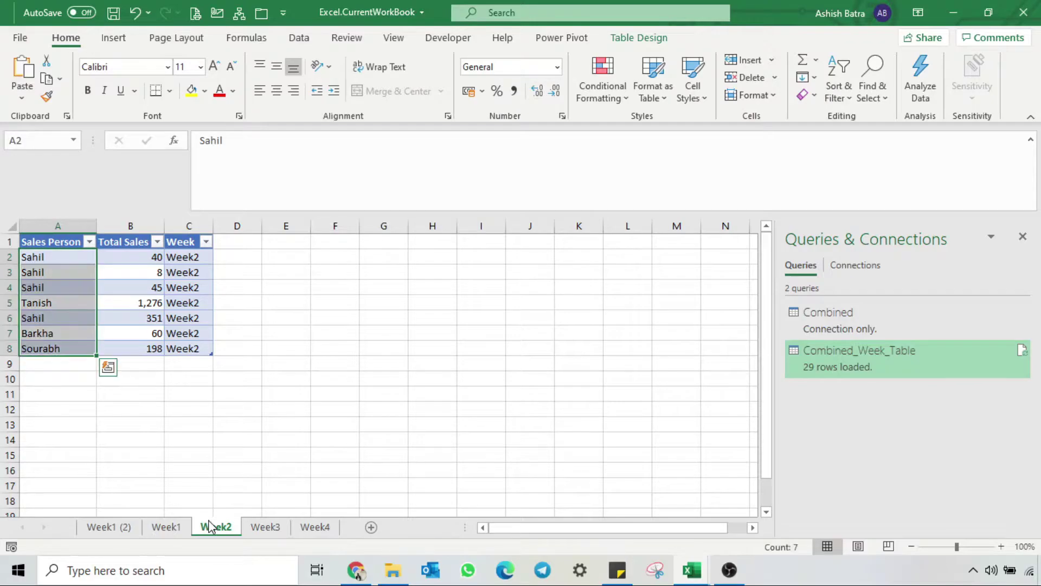
left_click(250, 527)
Refresh Combined_Week_Table on Week1 (2) to 57 rows and reopen it for editing
left_click(123, 528)
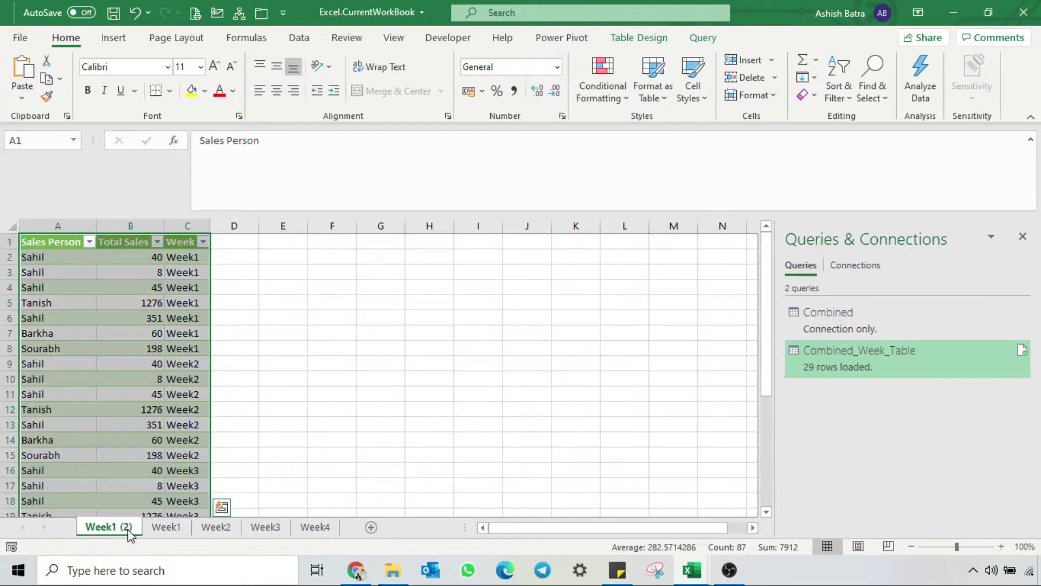
mouse_move(830, 384)
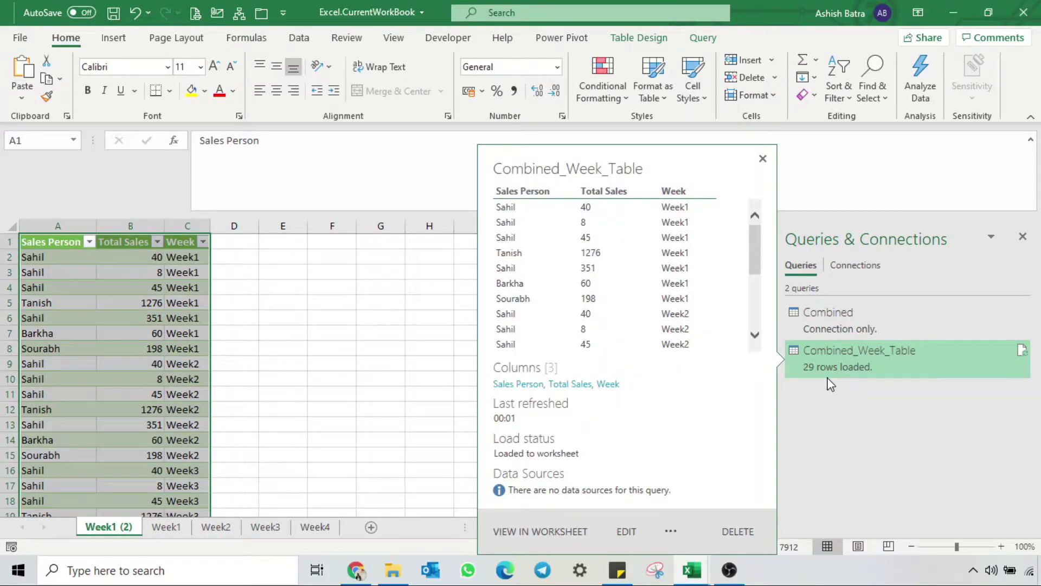
left_click(1023, 353)
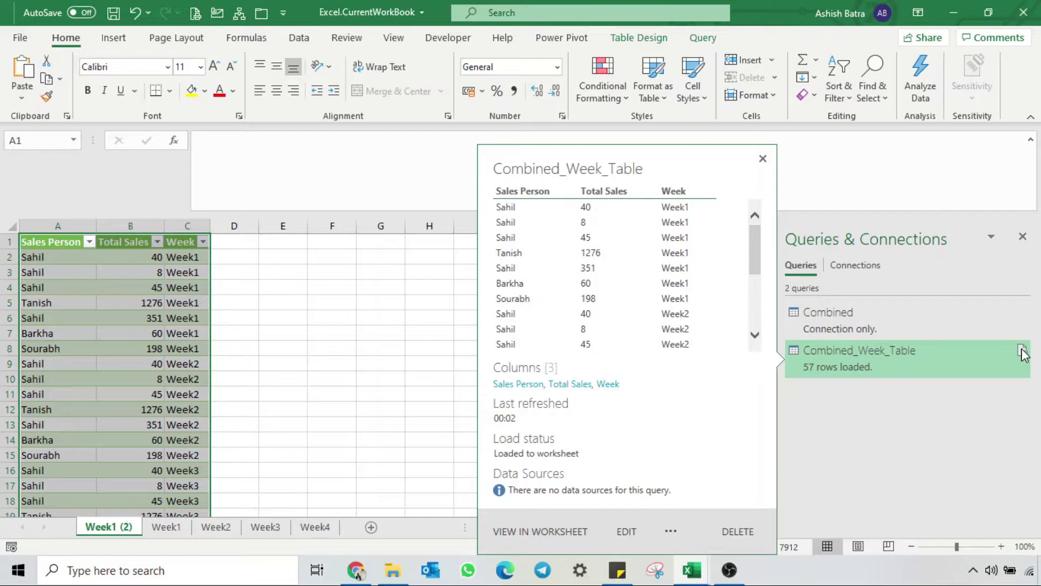
left_click(234, 409)
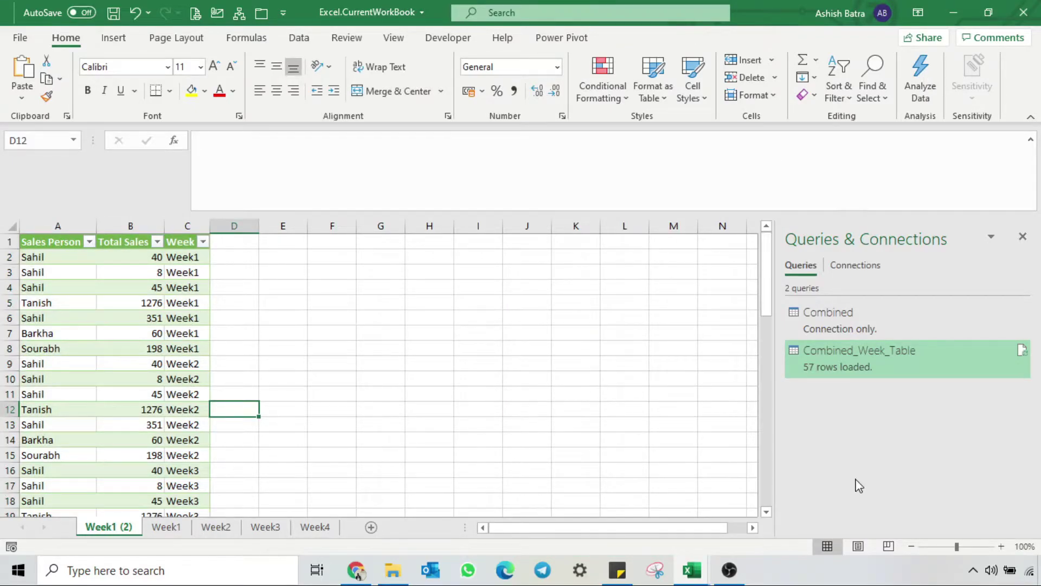
double_click(920, 361)
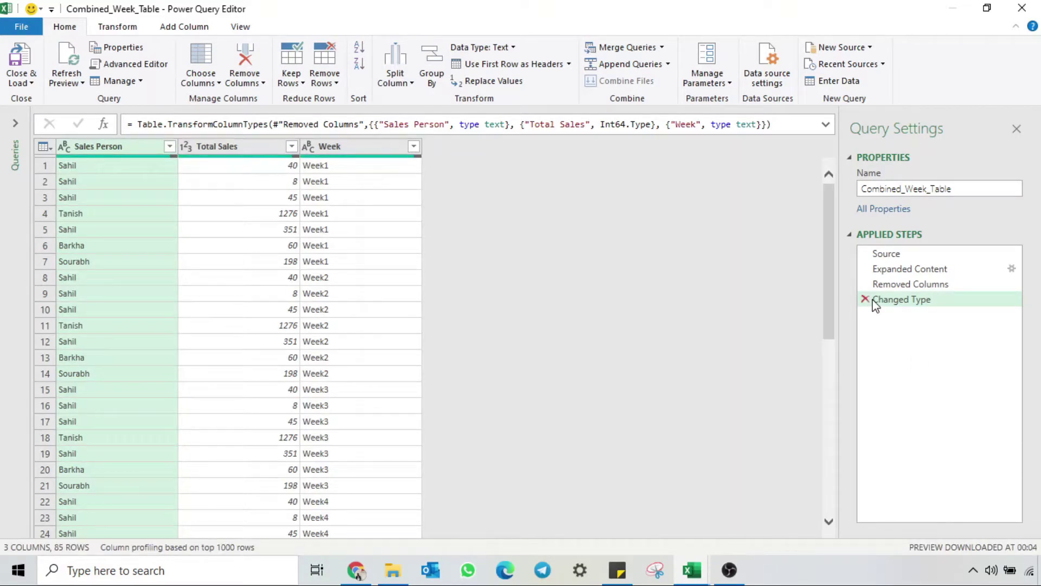
Delete the Removed Columns step, bringing back the Name column (4 columns, 85 rows)
mouse_move(864, 287)
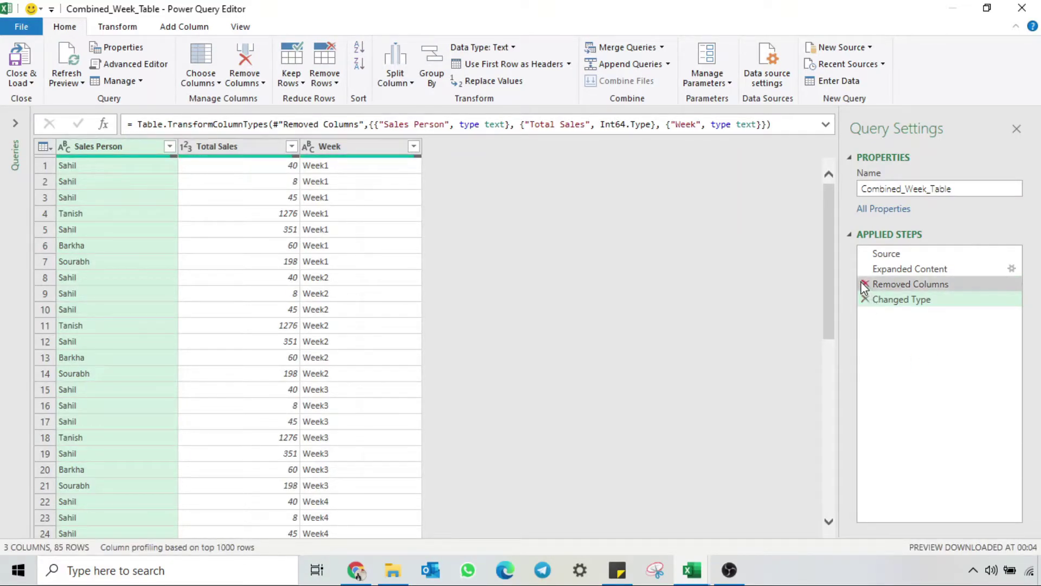
left_click(864, 284)
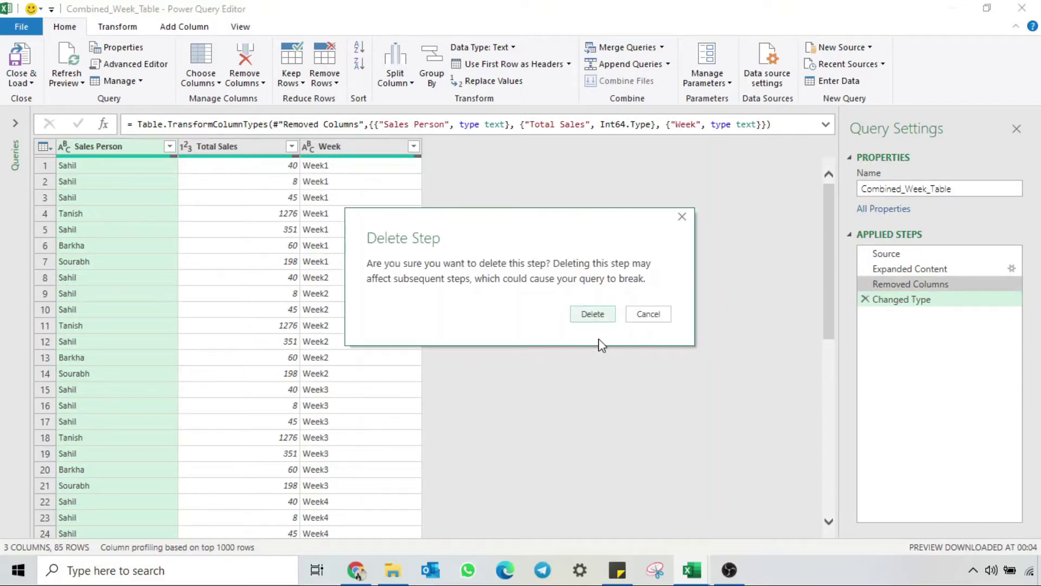
left_click(593, 315)
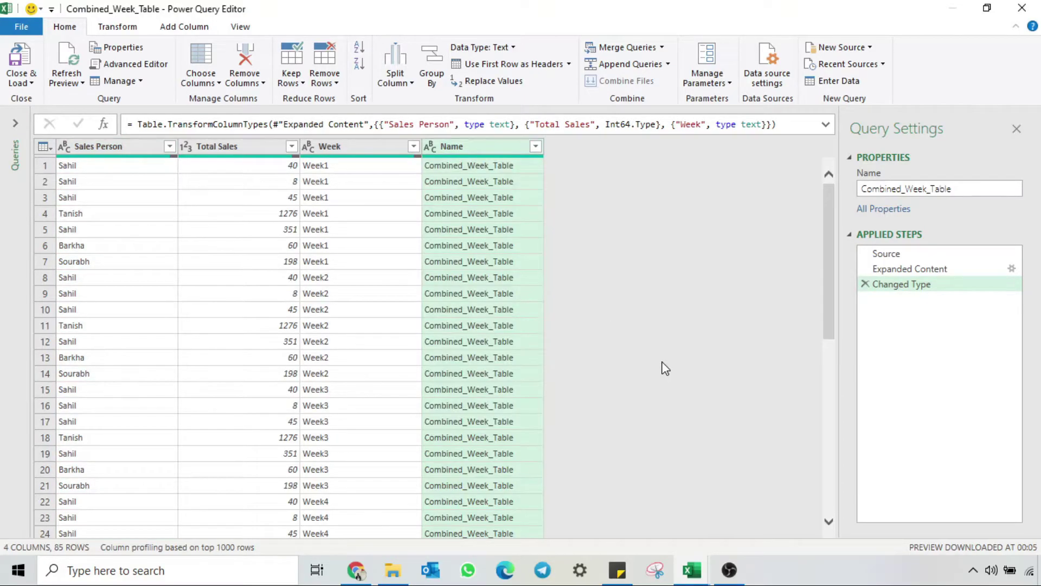
key("alt+Down")
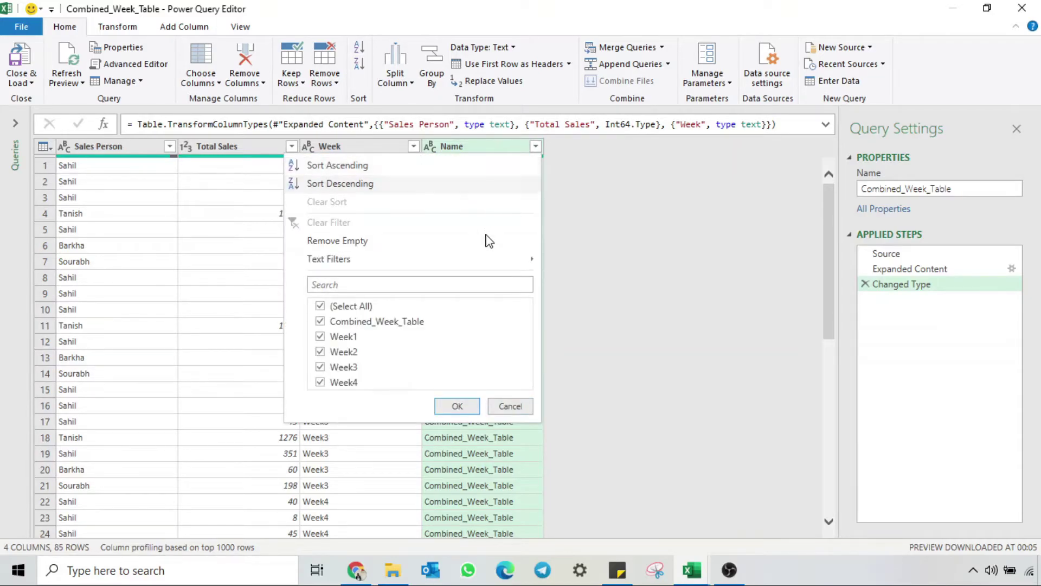
Filter Name to exclude rows containing Combined_Week_Table, leaving 28 rows, and load to Excel
mouse_move(483, 270)
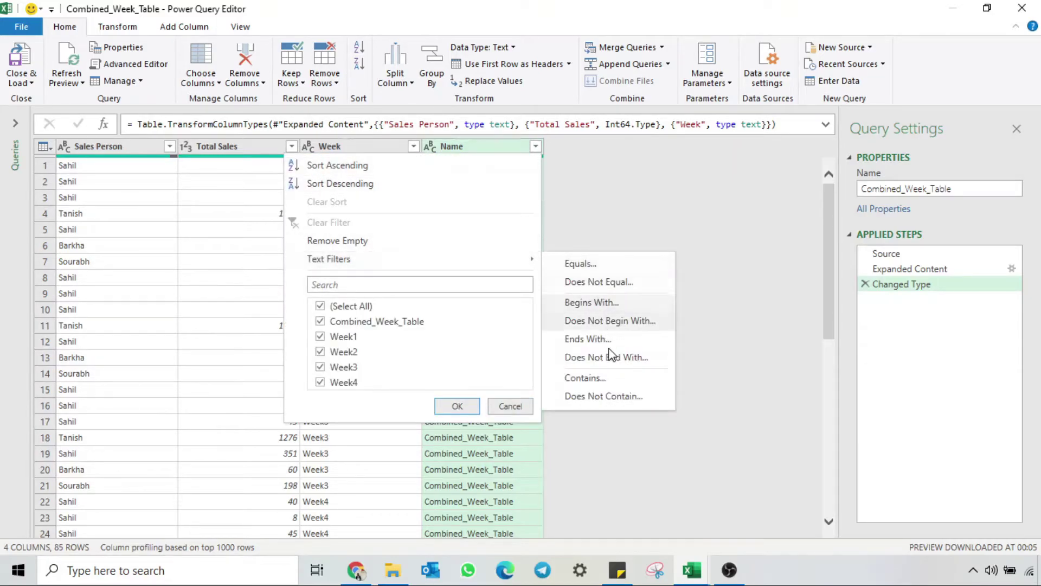
left_click(612, 398)
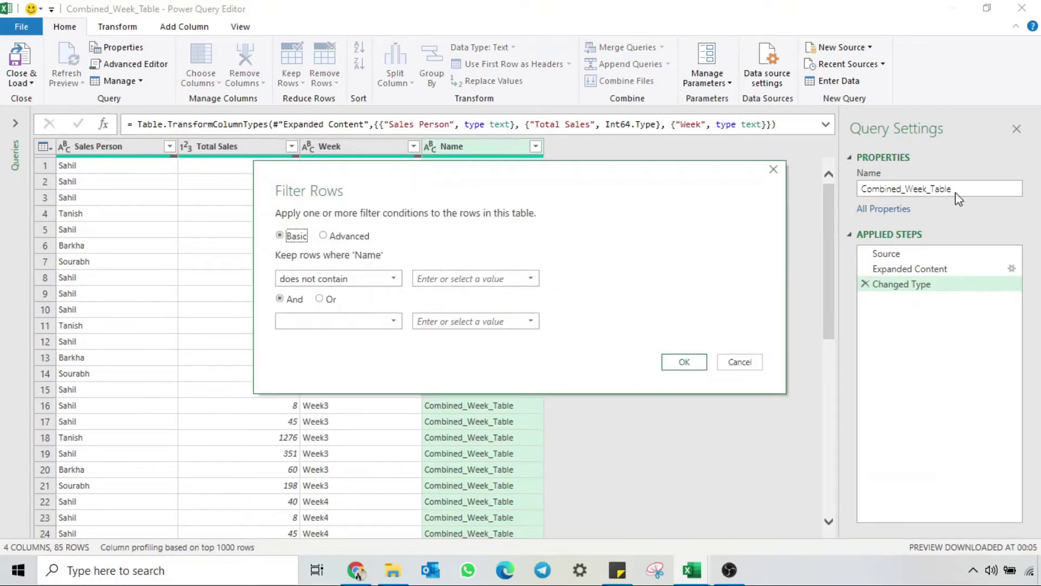
left_click(488, 282)
type("Combined_Week")
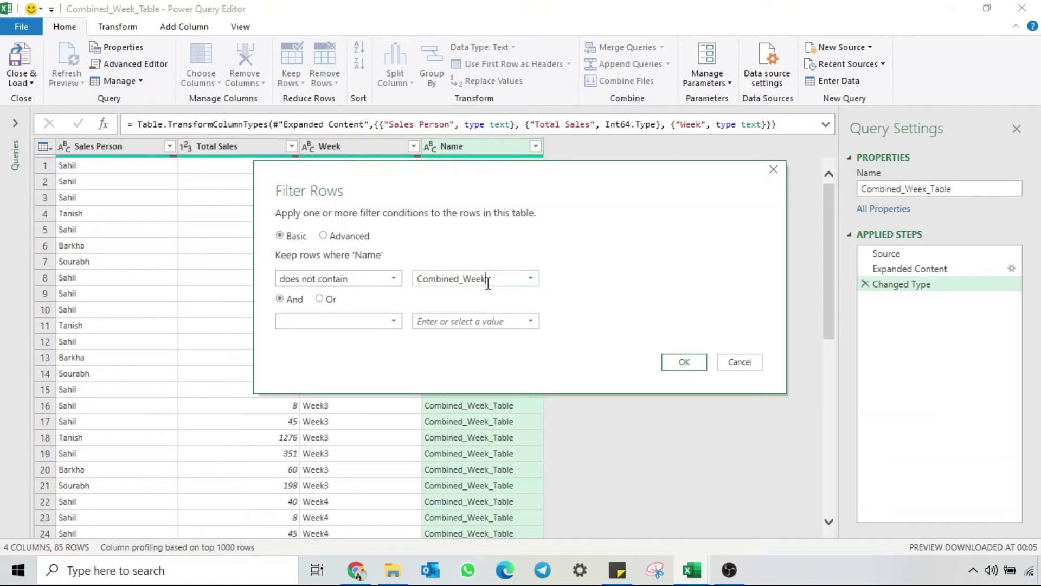
type("_Table")
left_click(684, 362)
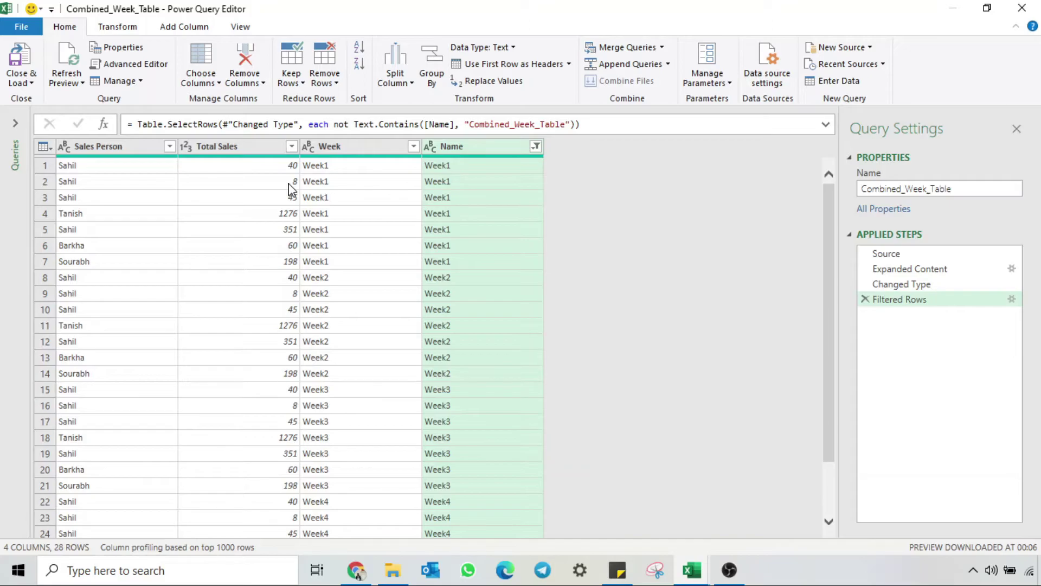
left_click(23, 59)
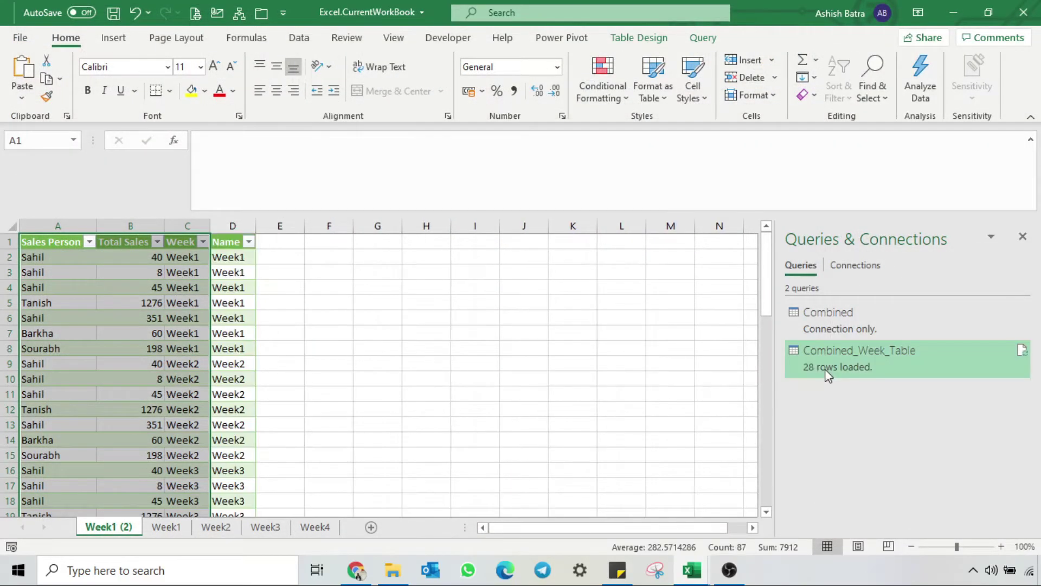
Refresh Combined_Week_Table, confirming it holds 28 rows, then view the Week4 sheet
mouse_move(825, 370)
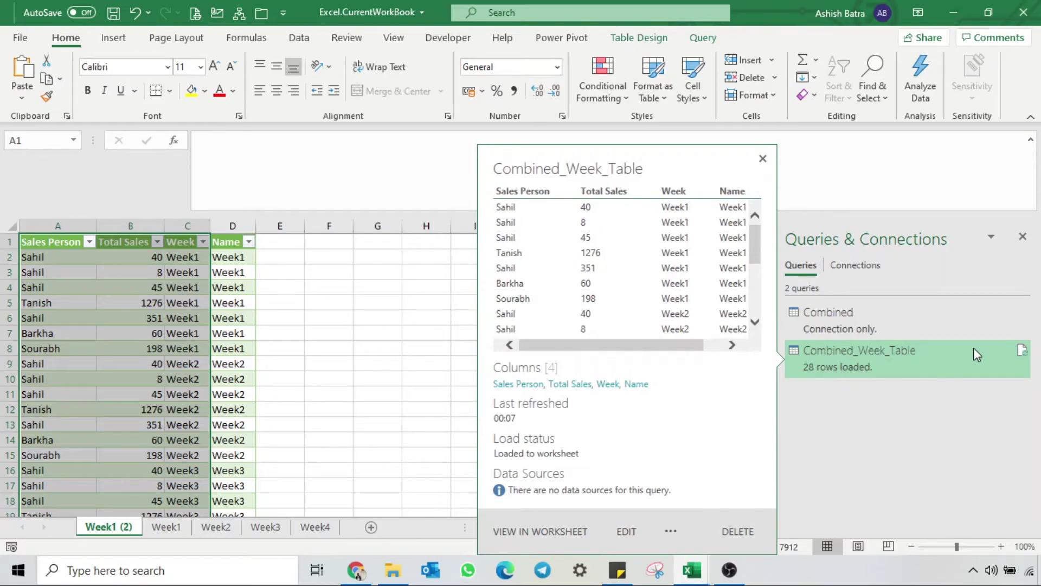
left_click(1026, 357)
left_click(1025, 357)
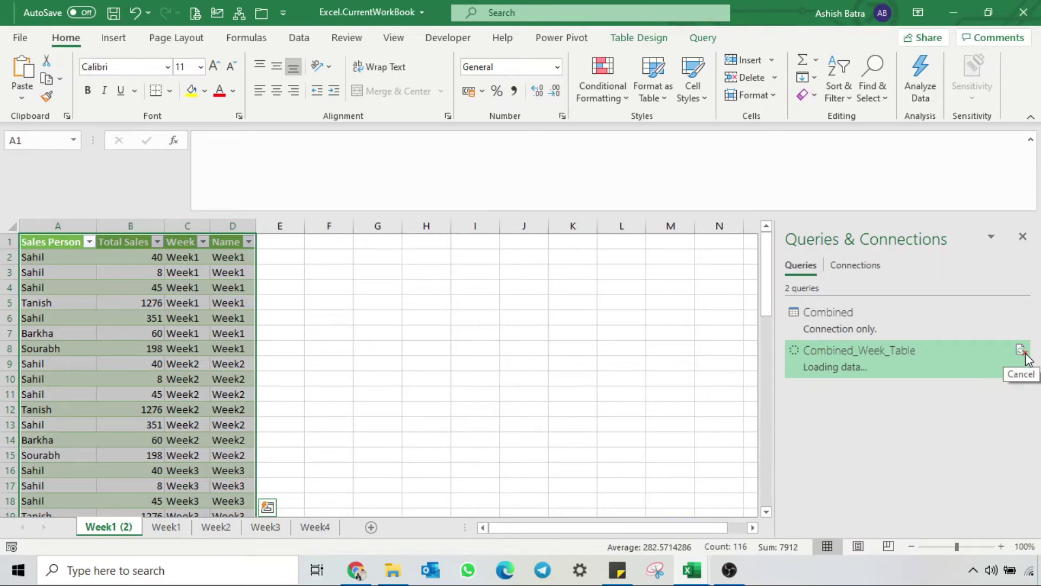
left_click(377, 454)
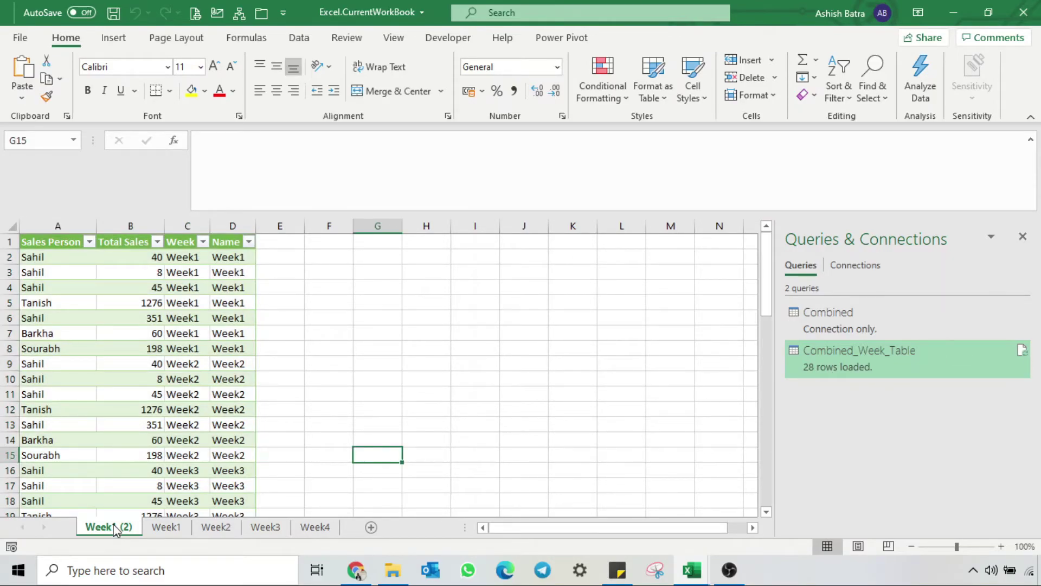
left_click(312, 527)
Copy the Week4 sheet to the end of the workbook as Week4 (2)
right_click(311, 530)
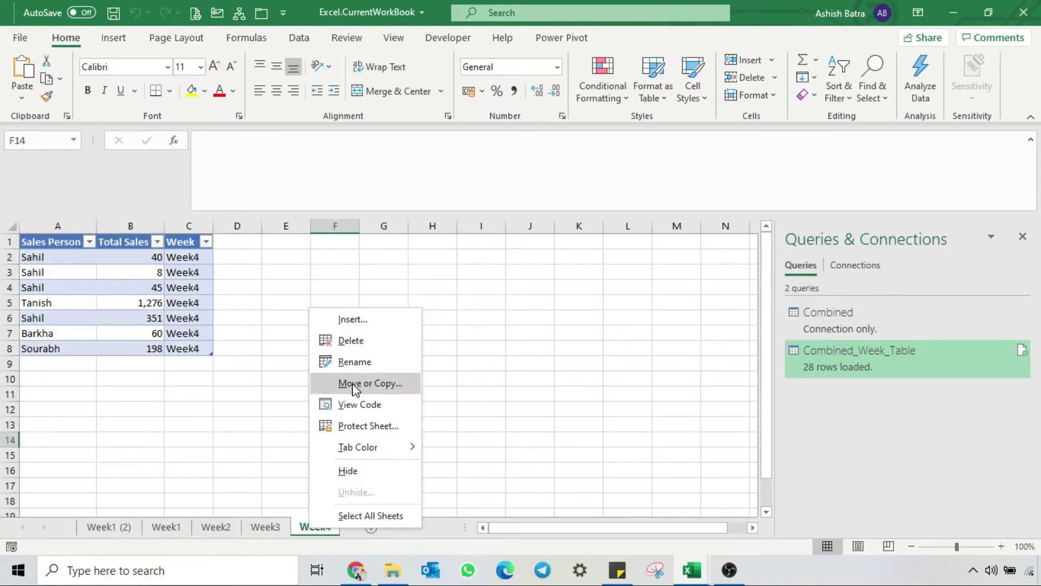
left_click(336, 384)
left_click(273, 443)
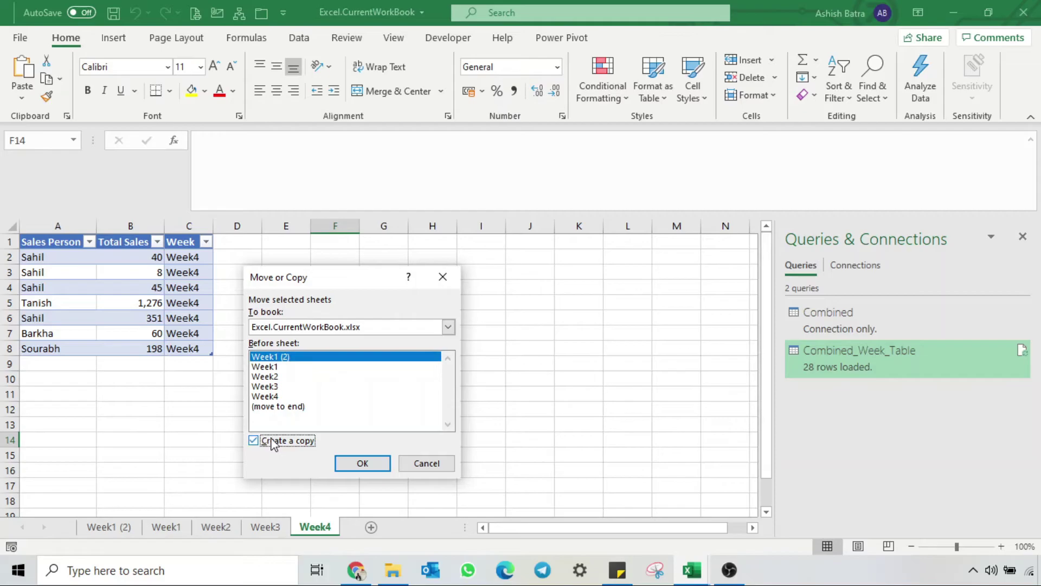
left_click(287, 407)
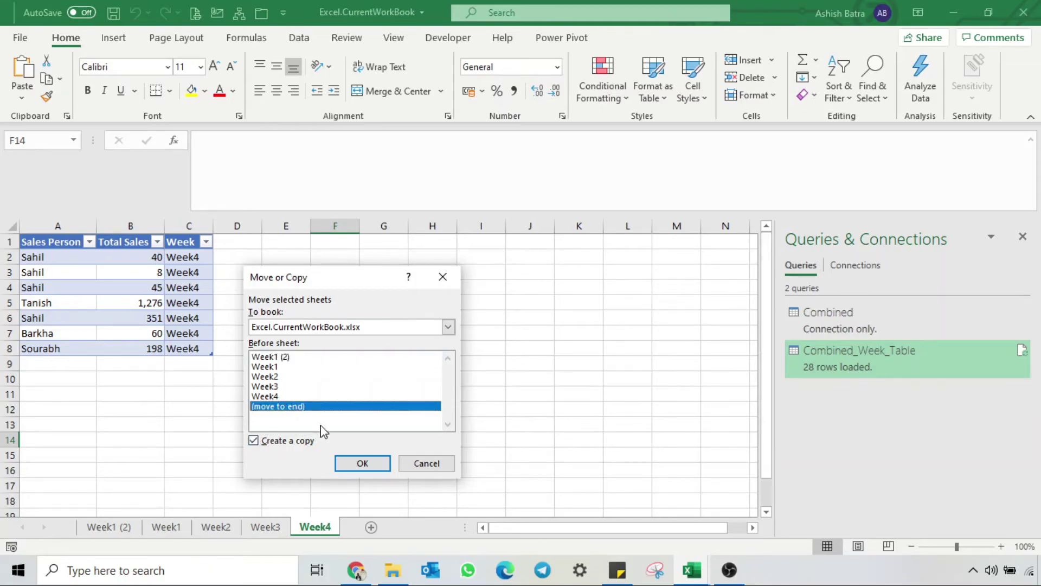
left_click(364, 464)
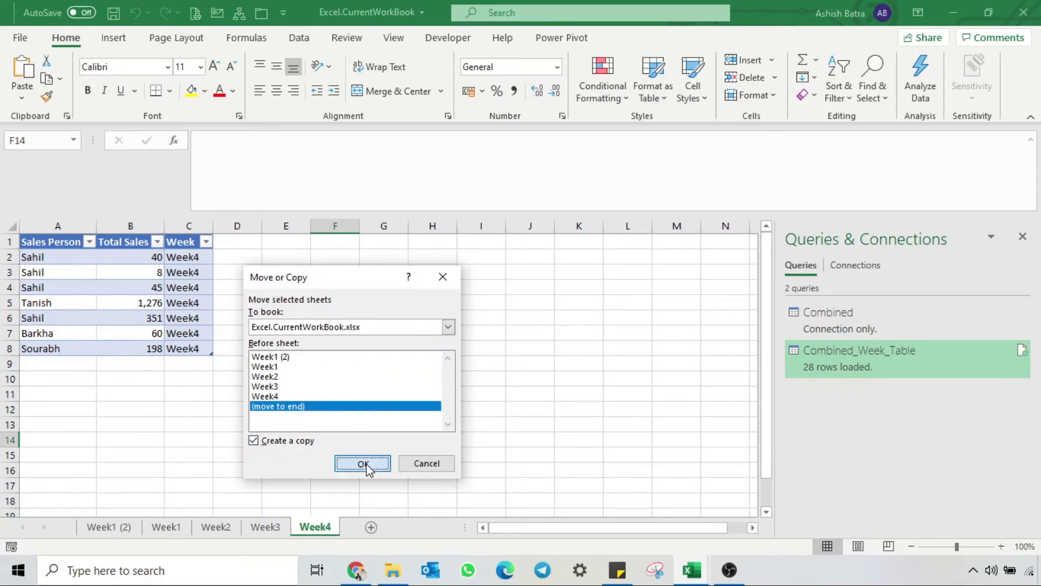
Rename the copied sheet's table in Table Design, entering Week4 as the table name
left_click(84, 292)
left_click(624, 38)
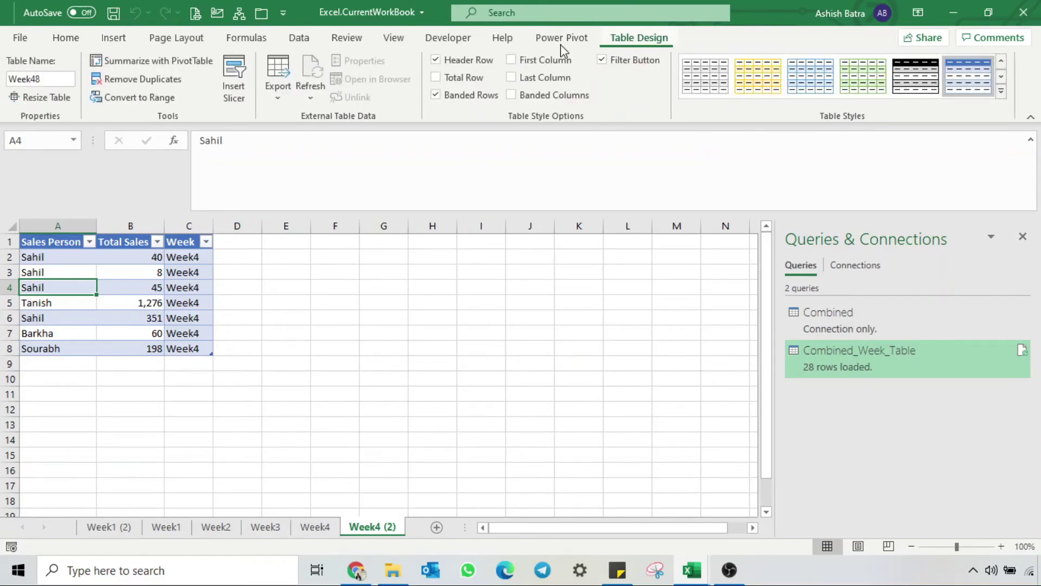
left_click(53, 83)
key("BackSpace")
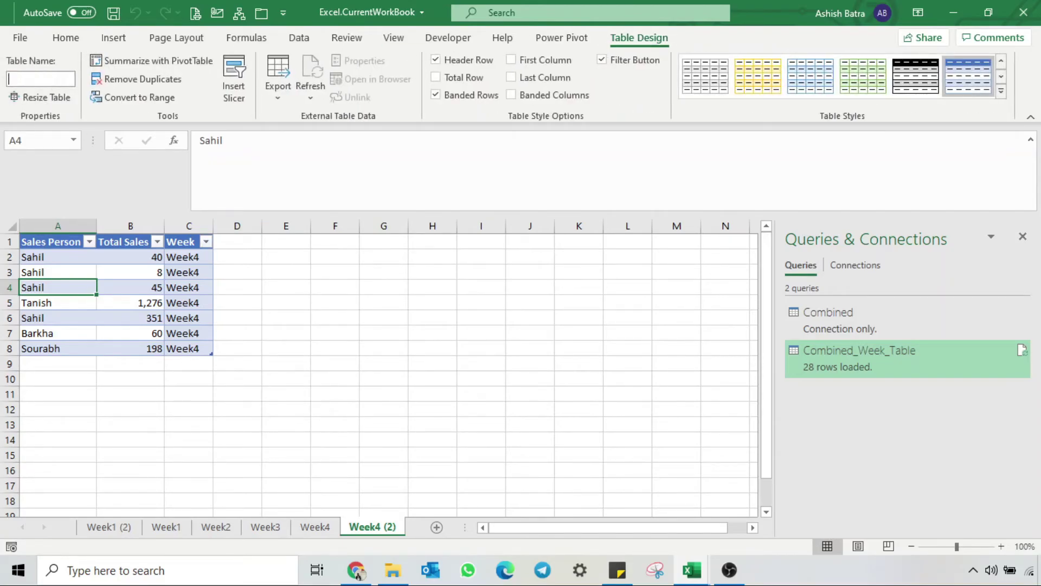
type("Week4")
left_click(130, 378)
Refresh Combined_Week_Table on Week1 (2) so it grows to 35 rows
left_click(109, 527)
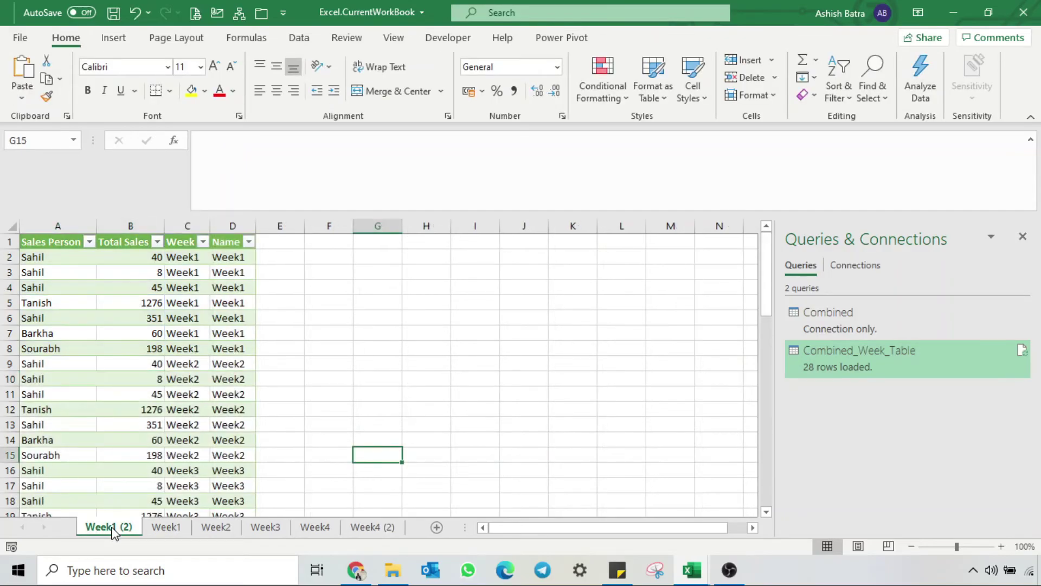
left_click(1022, 350)
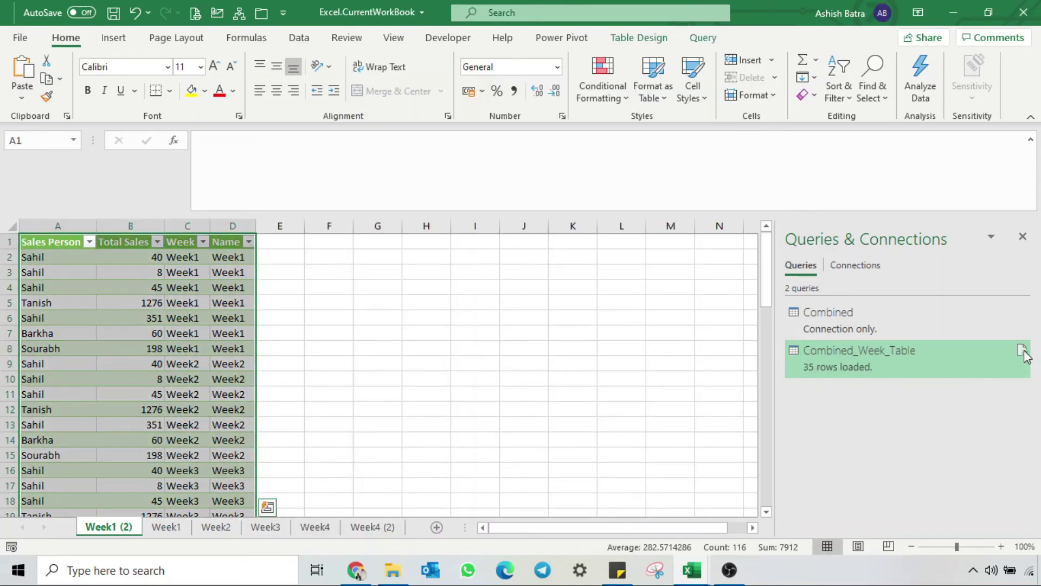
mouse_move(1025, 355)
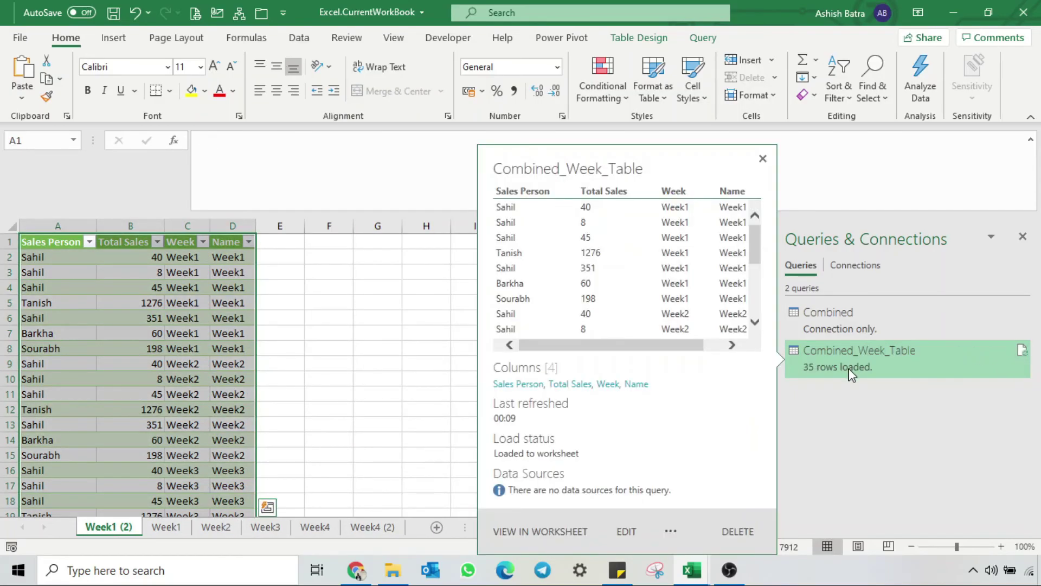